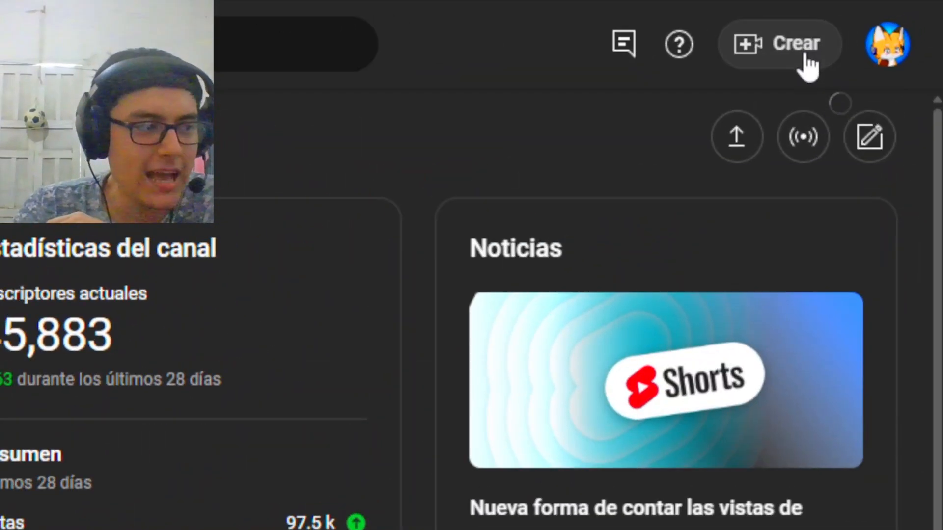
Start a new video upload to the channel and supply the video file.
left_click(874, 31)
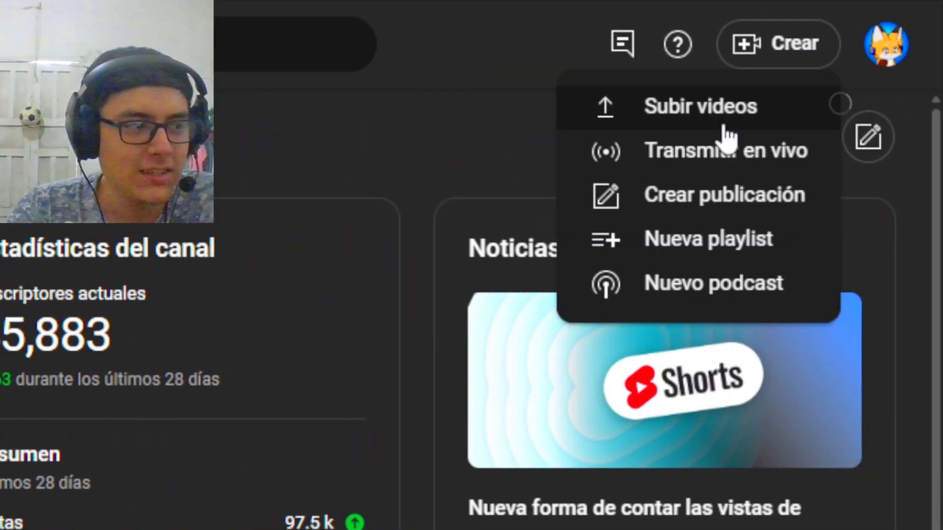
left_click(708, 107)
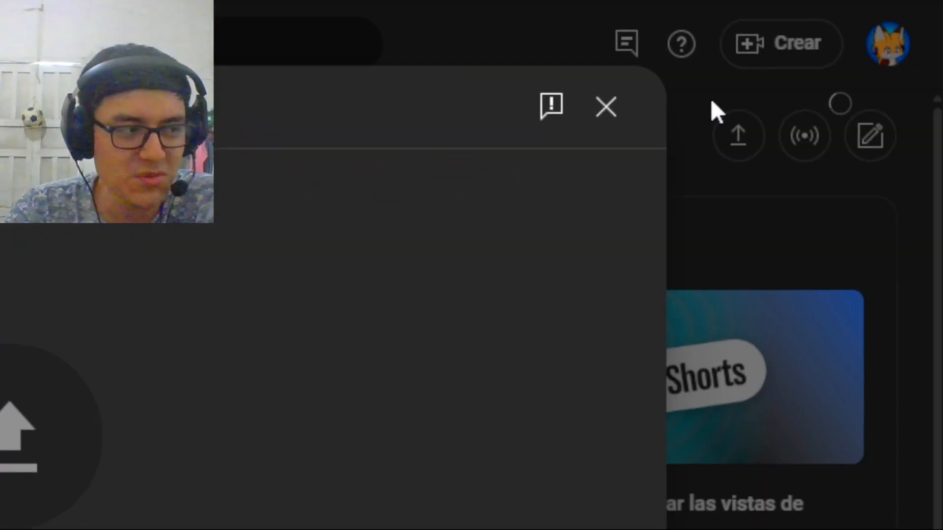
left_click_drag(712, 110, 479, 312)
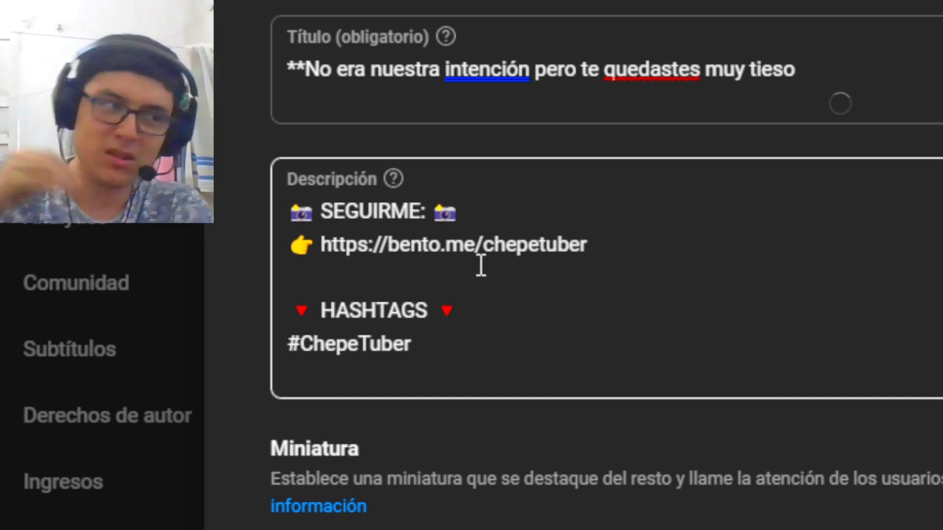
Open the playlist choices for the video and expand the advanced age restriction settings.
scroll(481, 266, "down", 5)
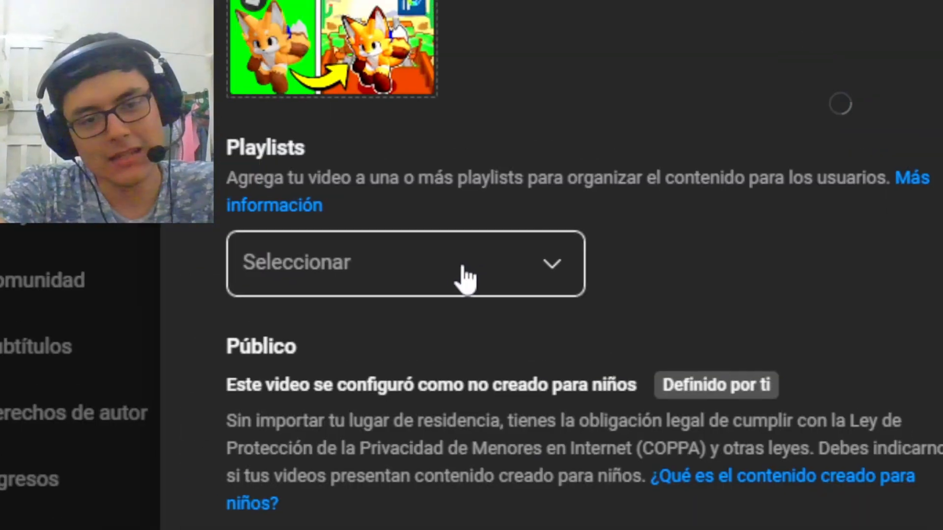
left_click(459, 276)
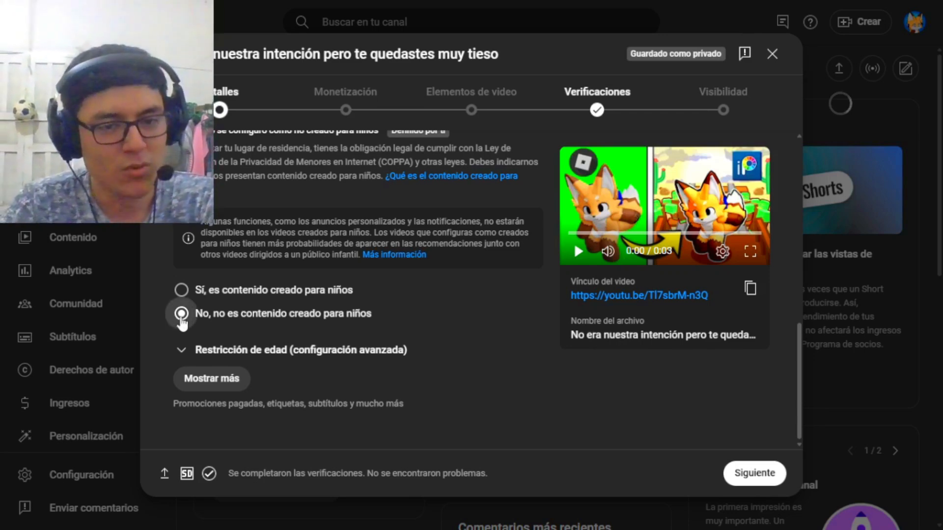
left_click(181, 350)
scroll(239, 372, "down", 2)
scroll(240, 371, "down", 2)
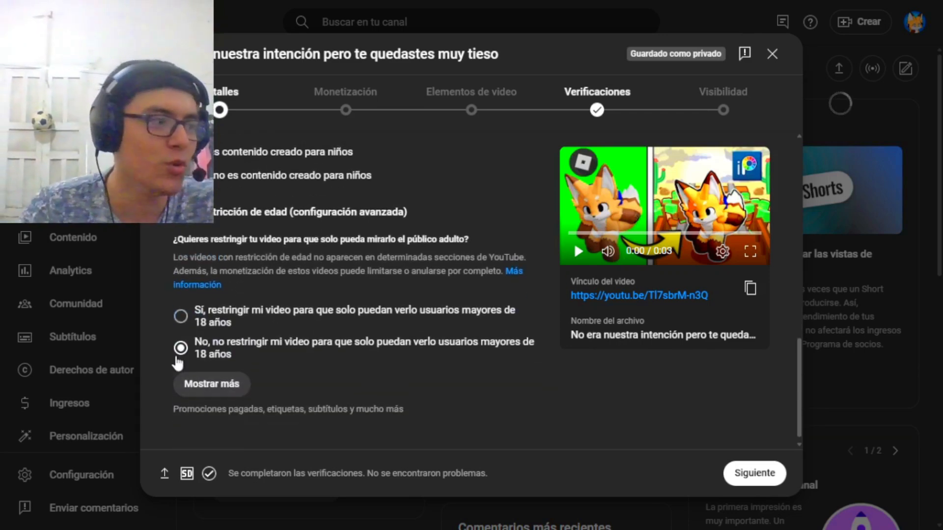
scroll(194, 364, "down", 1)
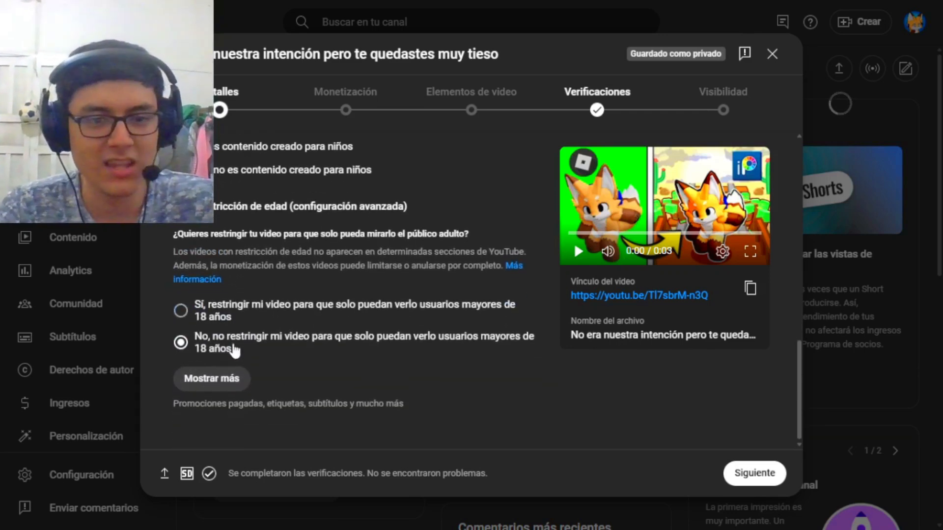
Show the additional video settings and answer No to the altered content question.
left_click(219, 379)
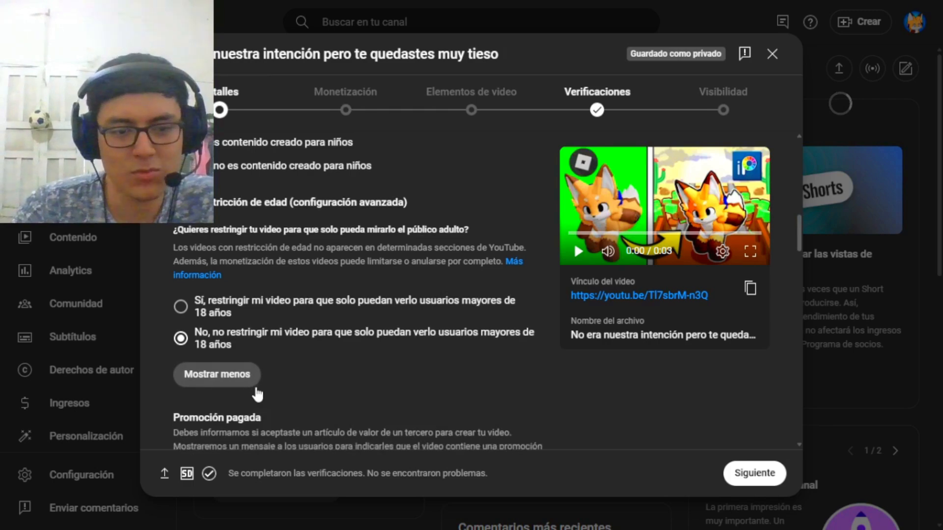
scroll(256, 392, "down", 4)
scroll(255, 390, "down", 3)
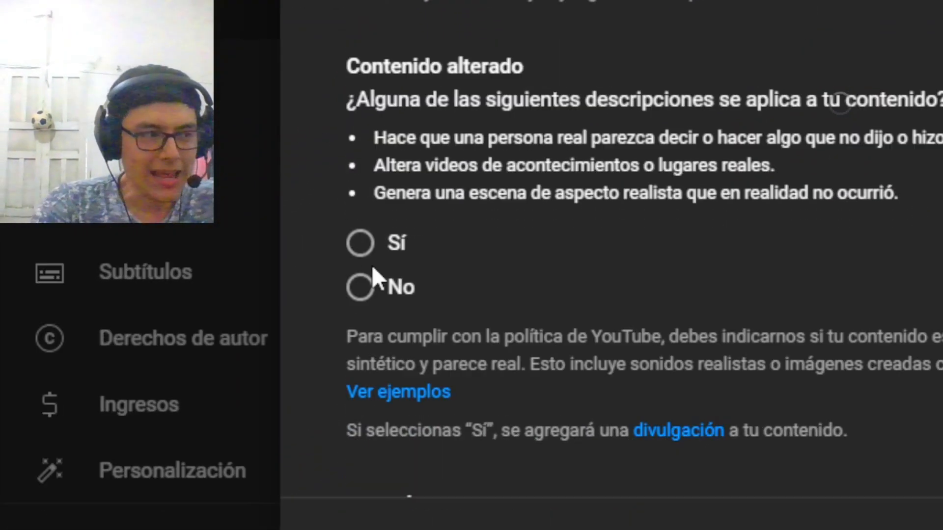
left_click(360, 384)
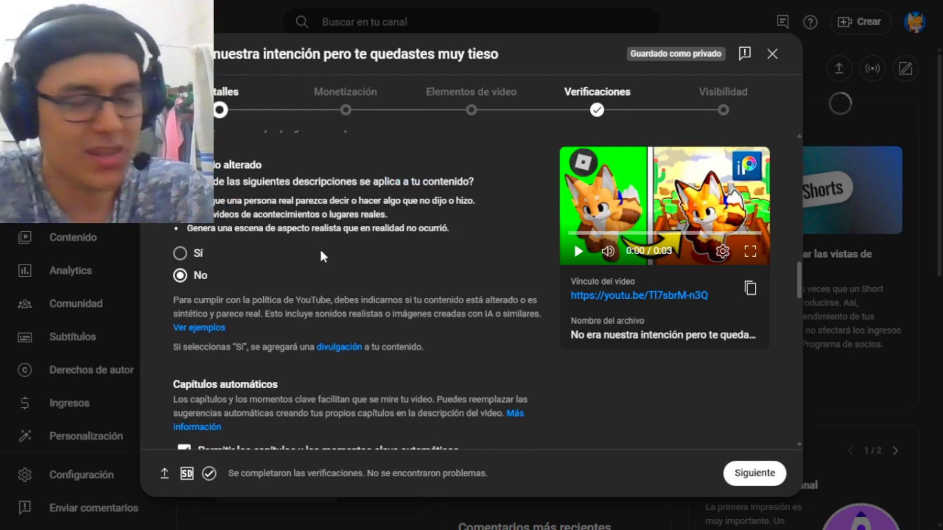
Enter a tag starting with "como ac" in the video's tags.
scroll(320, 248, "down", 5)
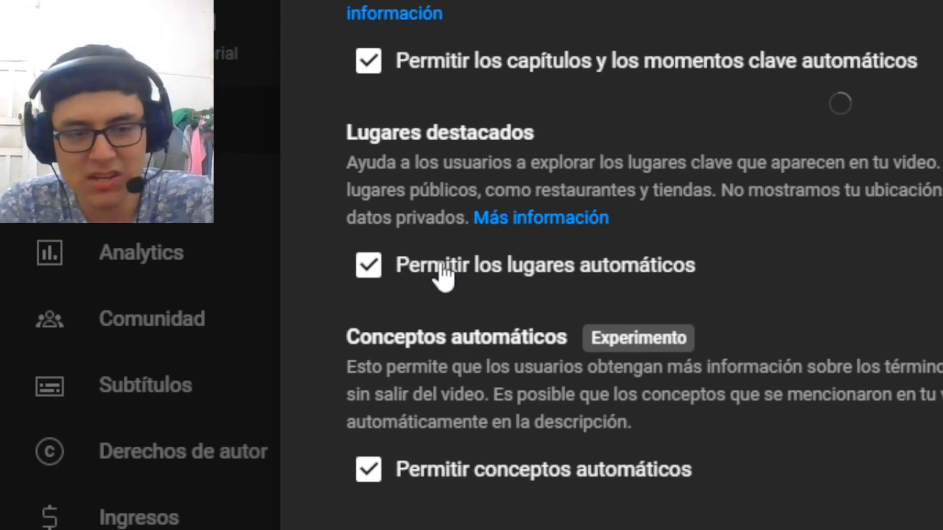
scroll(442, 275, "down", 3)
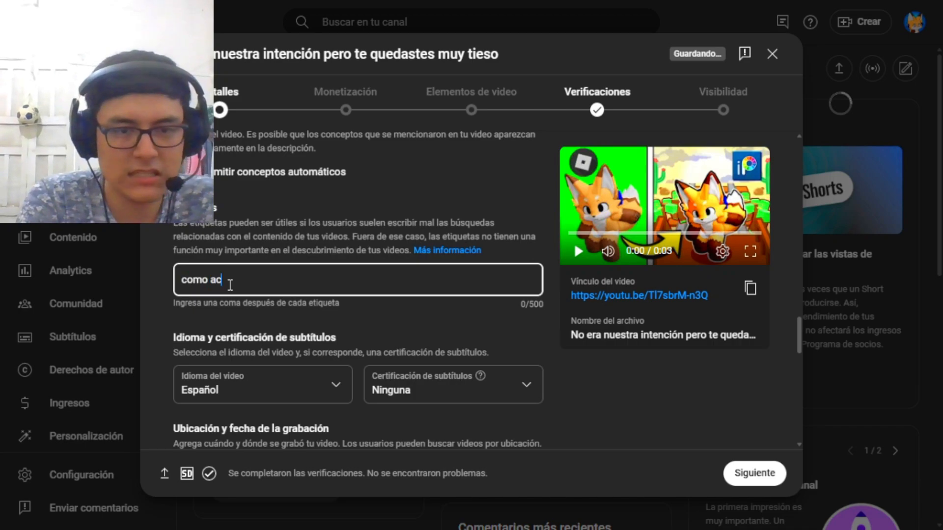
type("atursa")
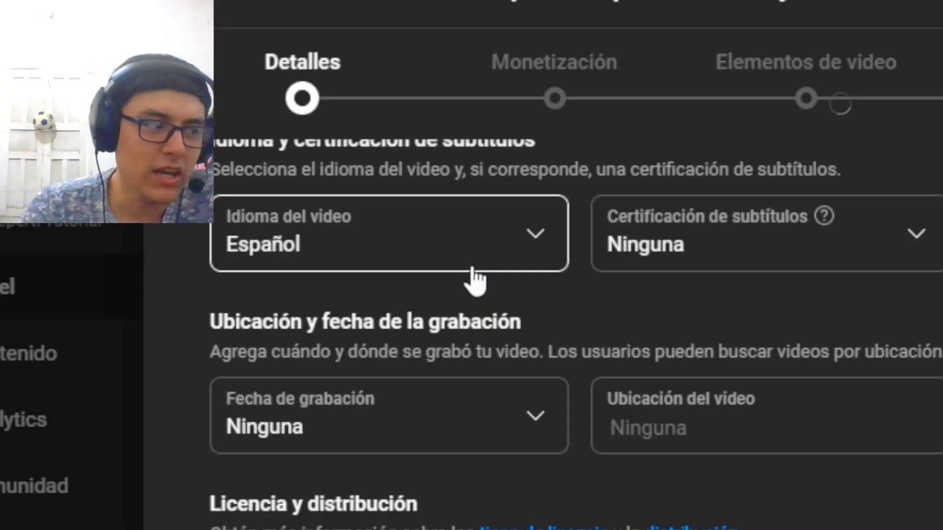
Open the licence choices in the video's licence and distribution settings.
scroll(474, 280, "down", 2)
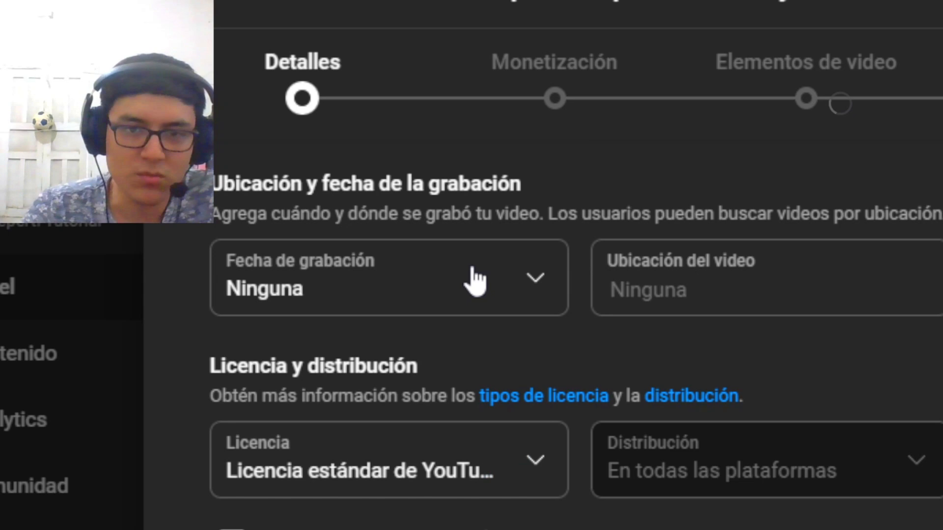
scroll(513, 297, "down", 3)
left_click(514, 297)
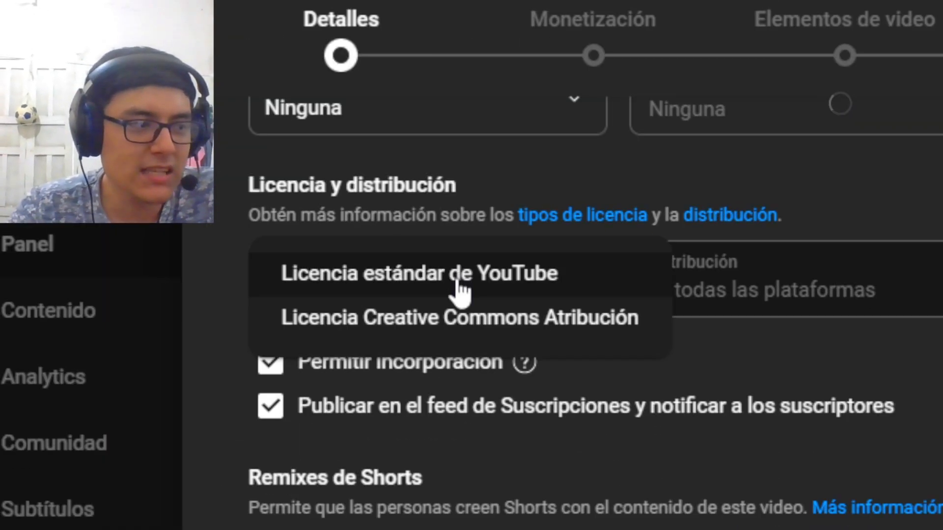
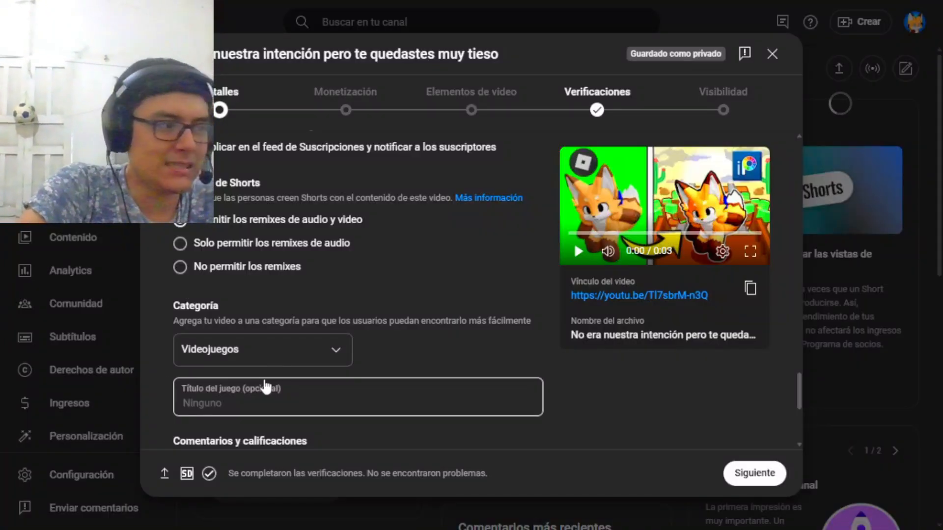
View the moderation levels available for the video's comments and close the list without changing the setting.
scroll(235, 370, "down", 1)
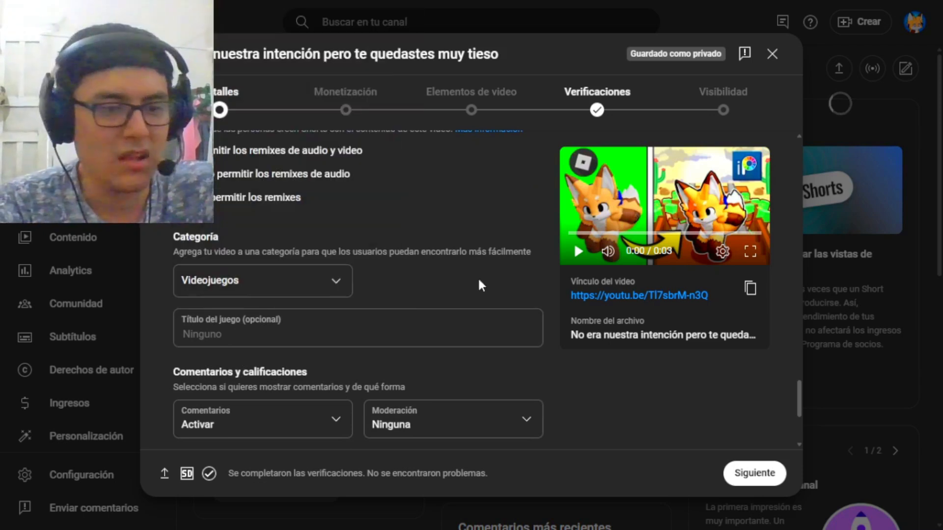
scroll(467, 245, "down", 3)
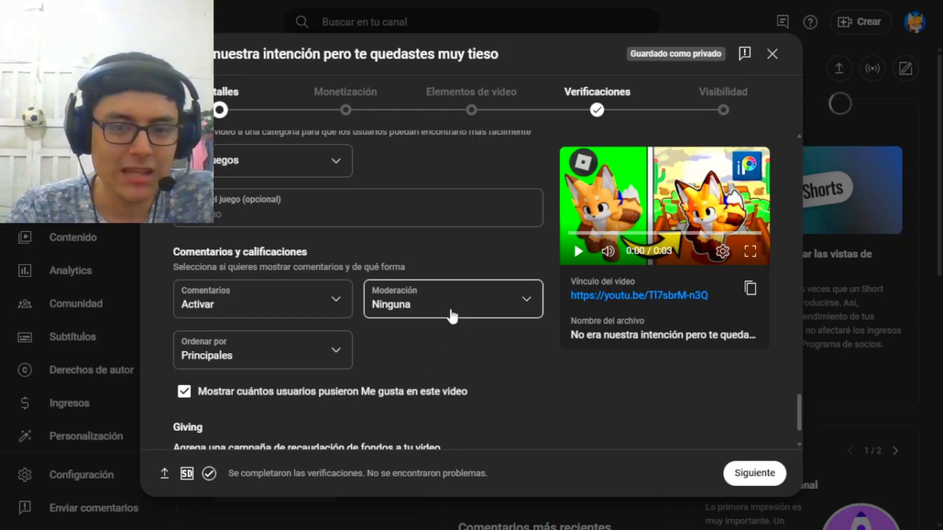
left_click(452, 316)
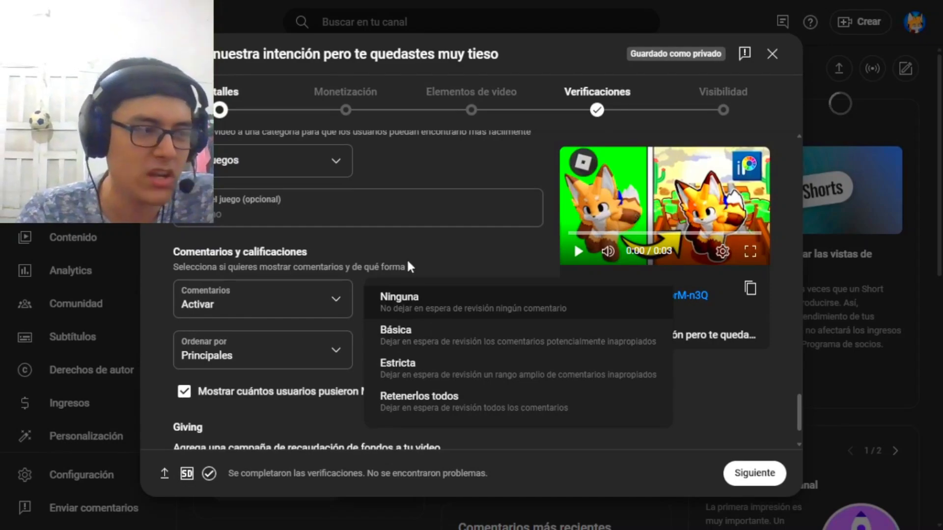
left_click(410, 266)
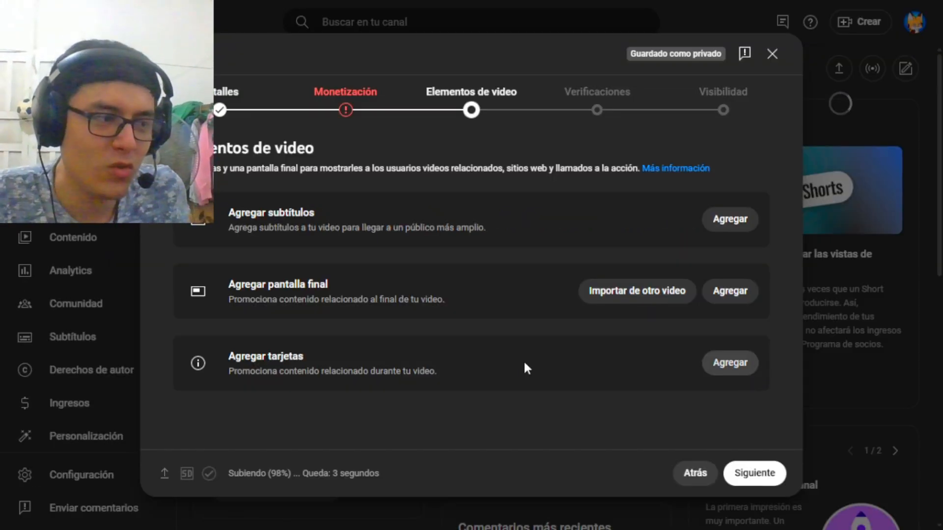
Add a video card at 1:21:12 linking to "**No era nuestra intención pero te quedastes muy tieso".
left_click(731, 362)
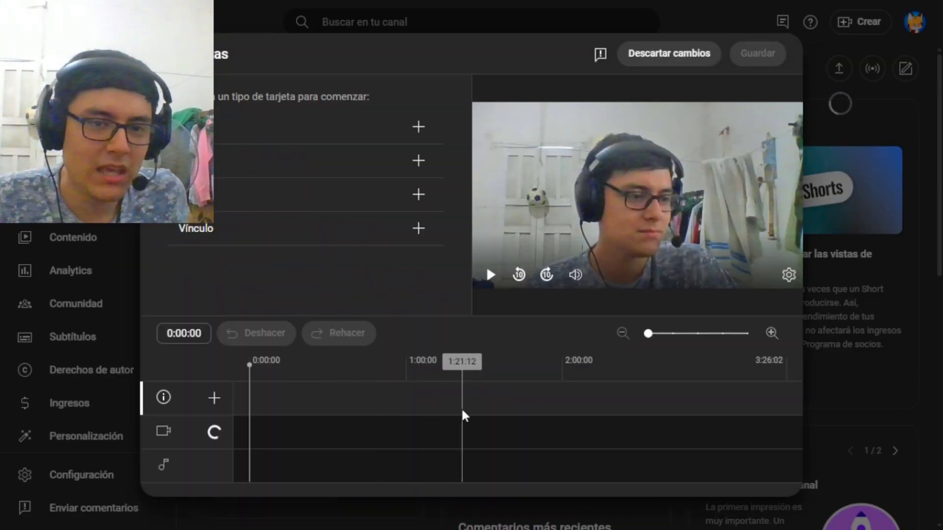
left_click(463, 416)
left_click(416, 190)
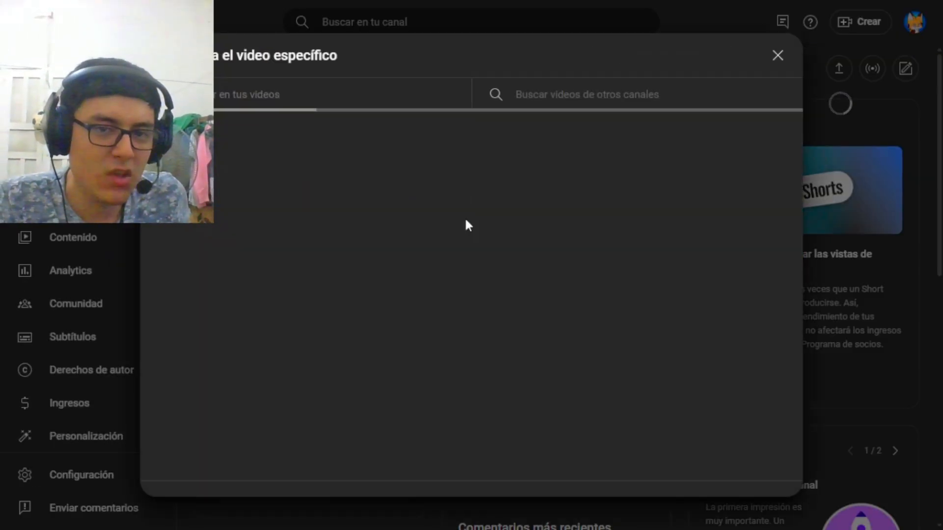
left_click(242, 162)
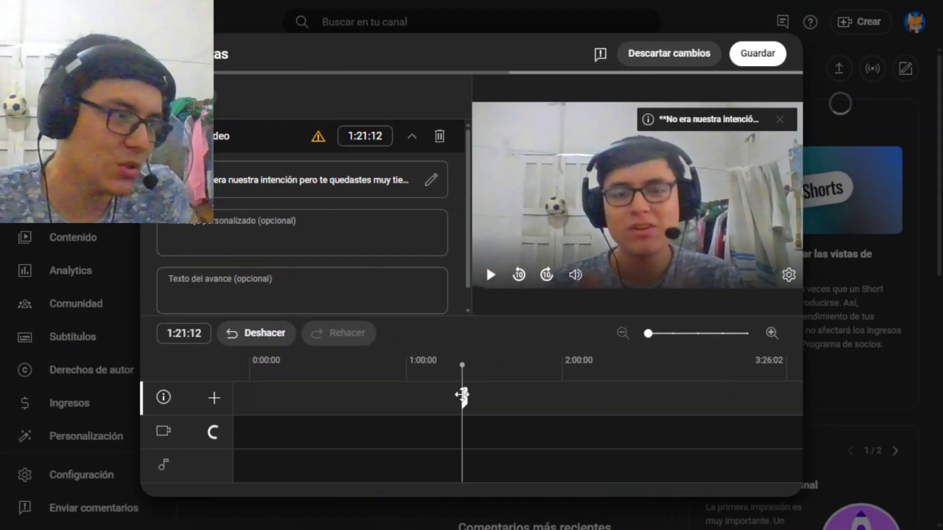
left_click_drag(771, 412, 759, 405)
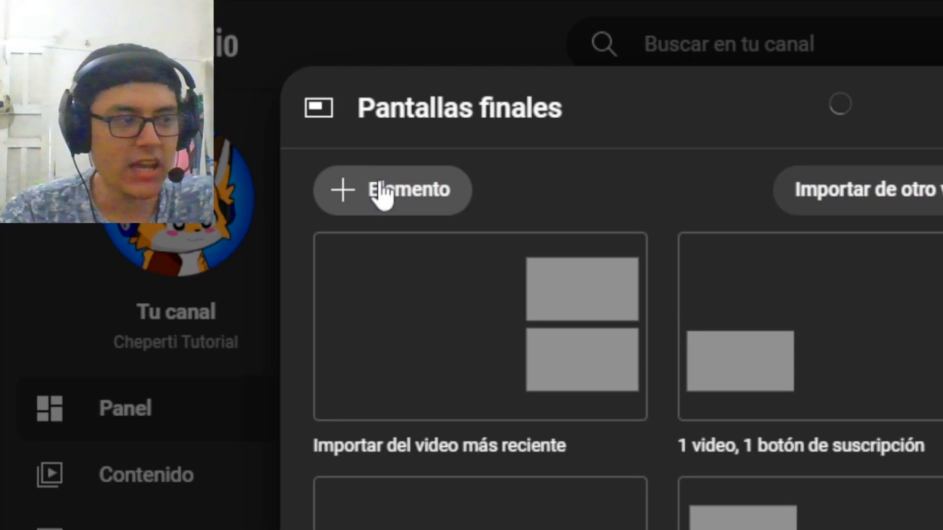
Add the IbisPaint playlist to the end screen and place it directly below the video element.
left_click(190, 96)
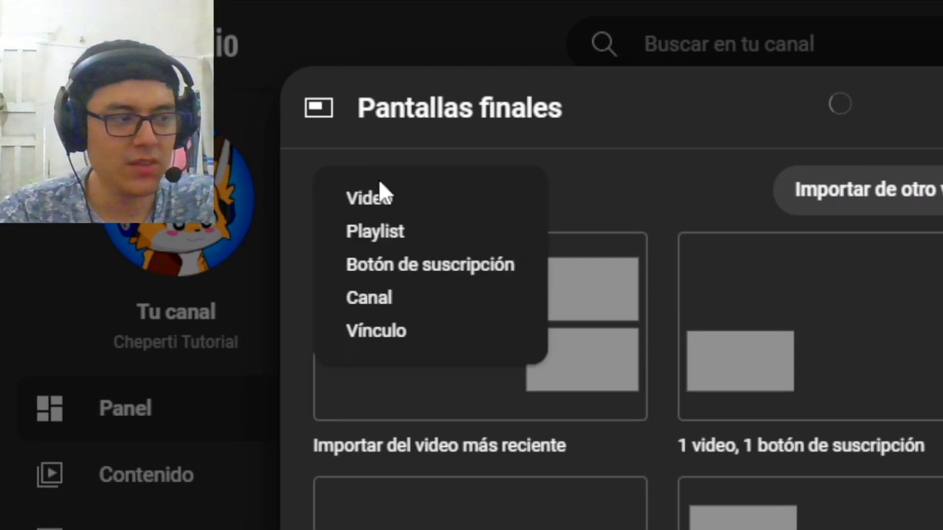
left_click(422, 207)
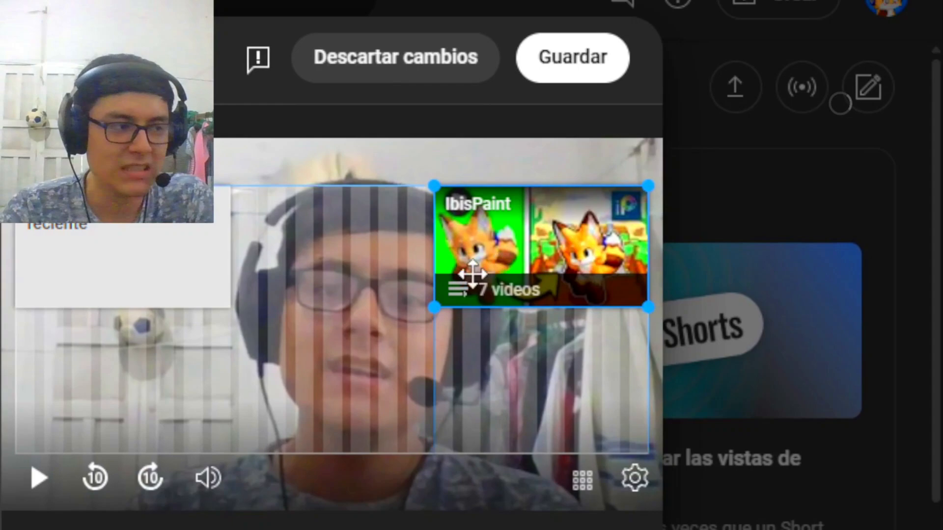
left_click_drag(704, 162, 497, 228)
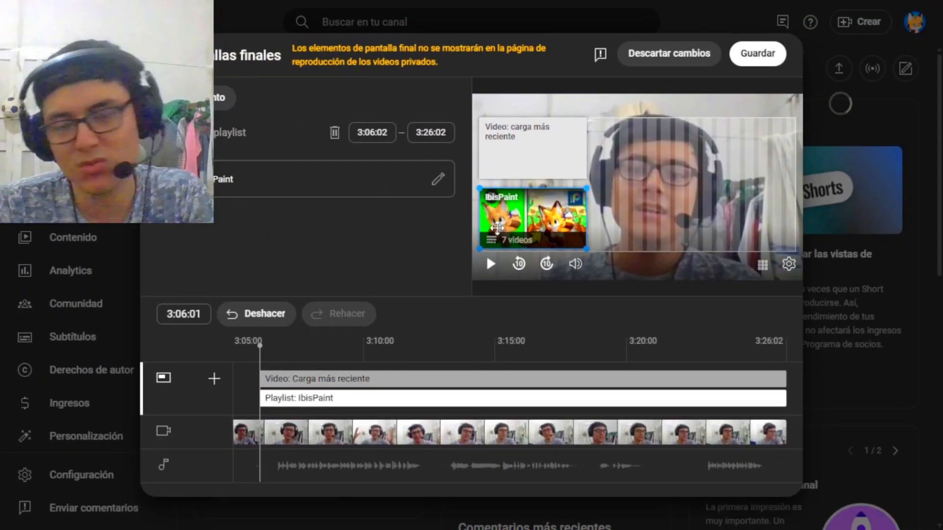
Set the end screen's video element to "La mejor opción para el usuario" and delete both end screen elements.
left_click(544, 160)
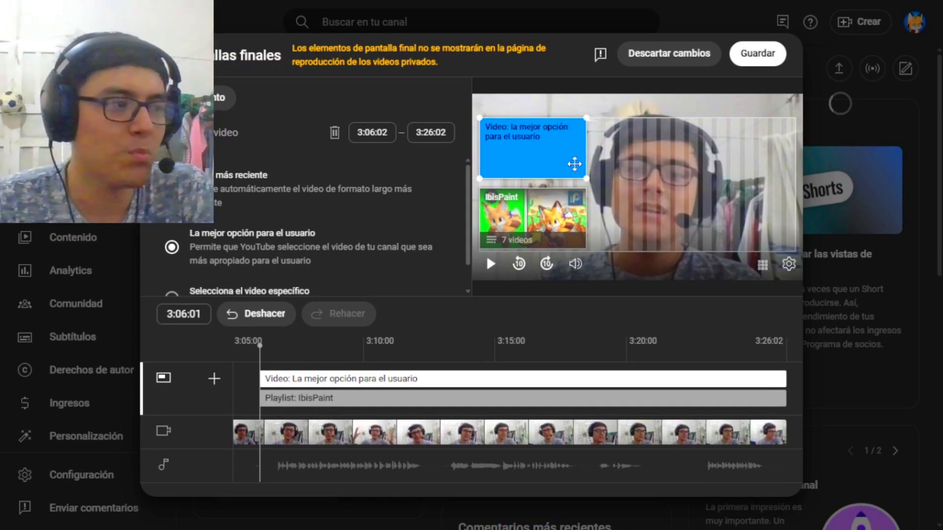
left_click(335, 133)
left_click(335, 133)
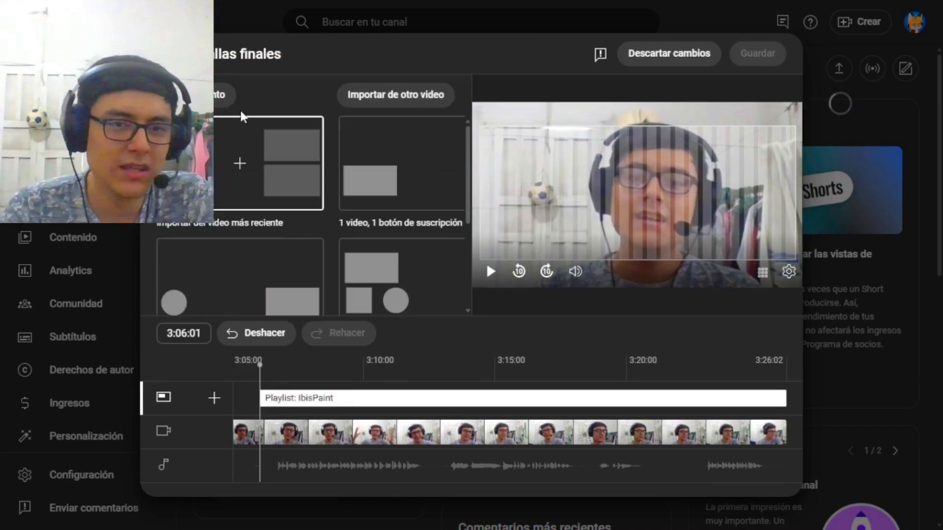
Try adding an end screen video element that points to a specific video from the channel.
left_click(210, 102)
left_click(273, 282)
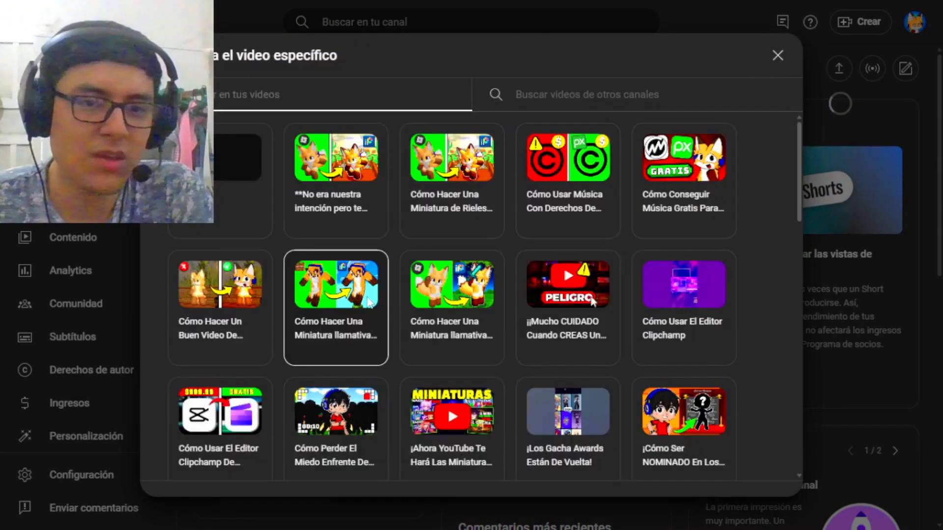
left_click(324, 190)
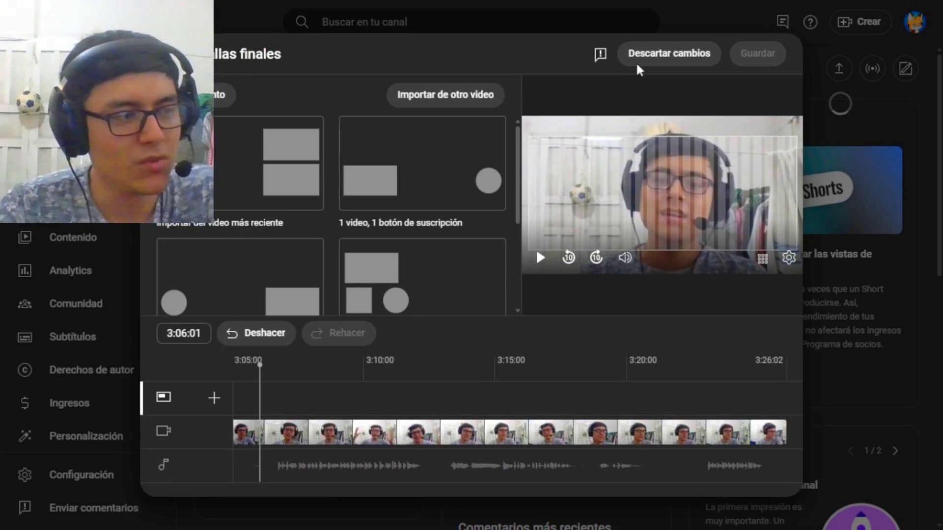
Discard the end screen changes and advance past the checks to the visibility stage.
left_click(663, 63)
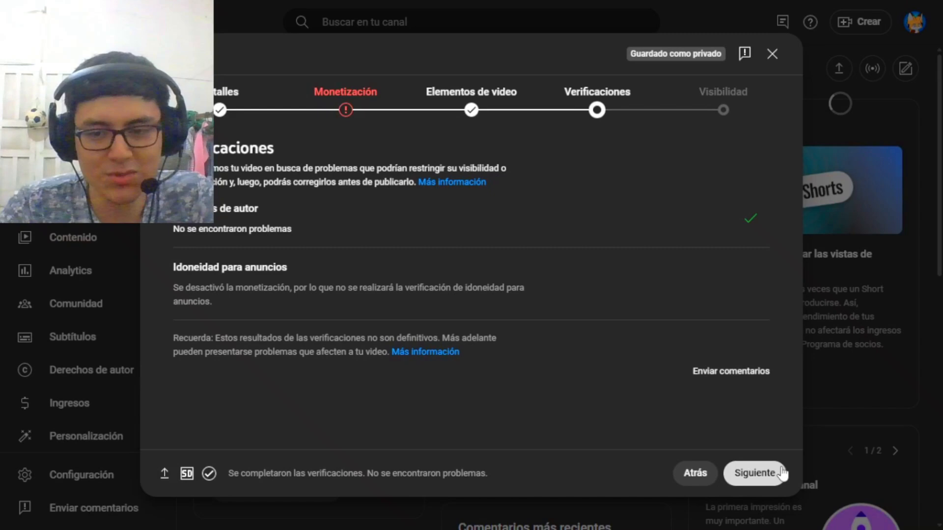
left_click(774, 472)
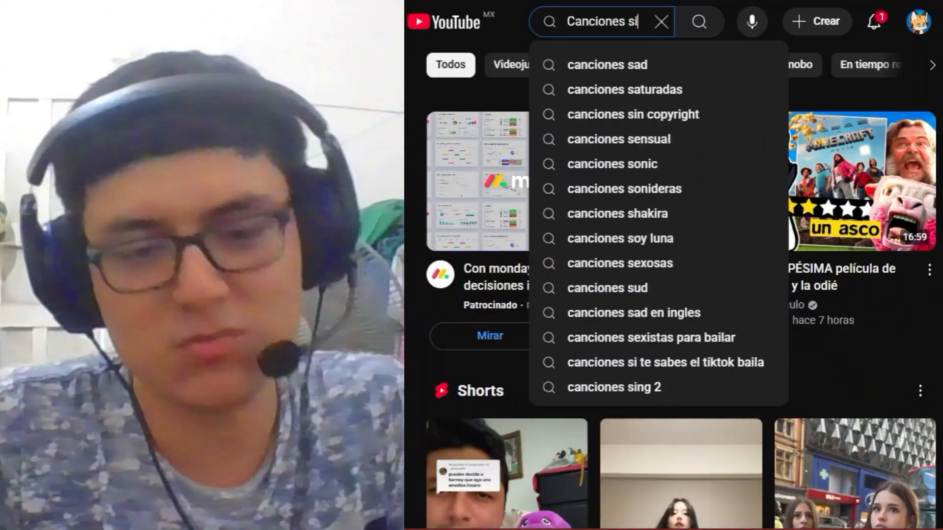
Search YouTube for "canciones sin copyright" and look through the results.
type("n")
key("Down")
key("Down")
key("Return")
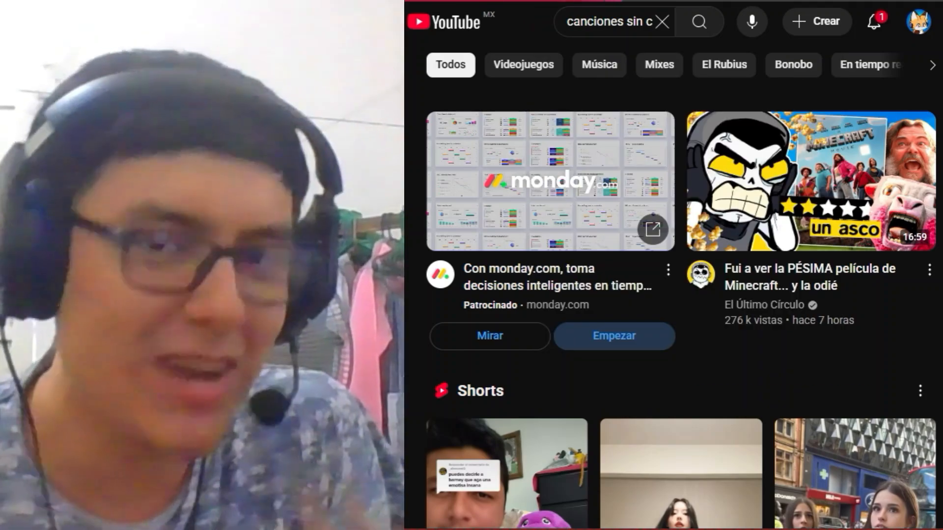
scroll(673, 285, "down", 10)
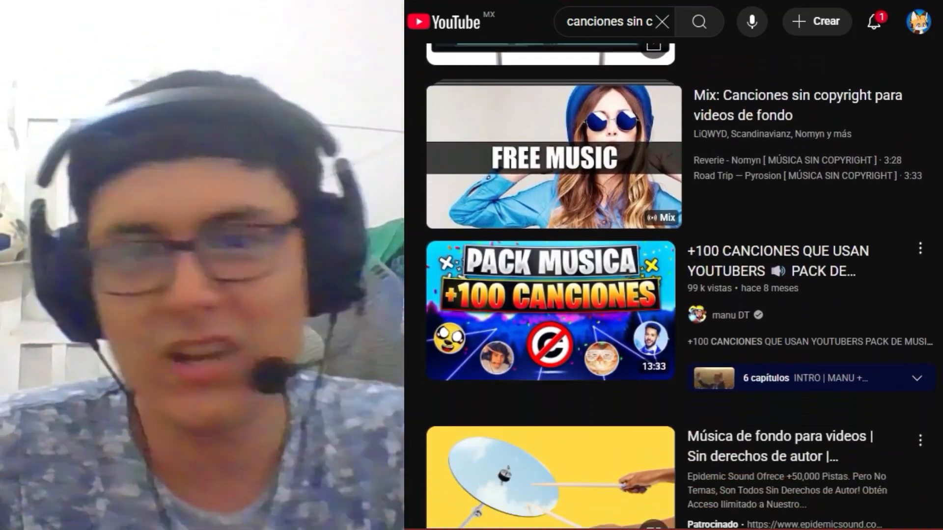
scroll(673, 284, "down", 8)
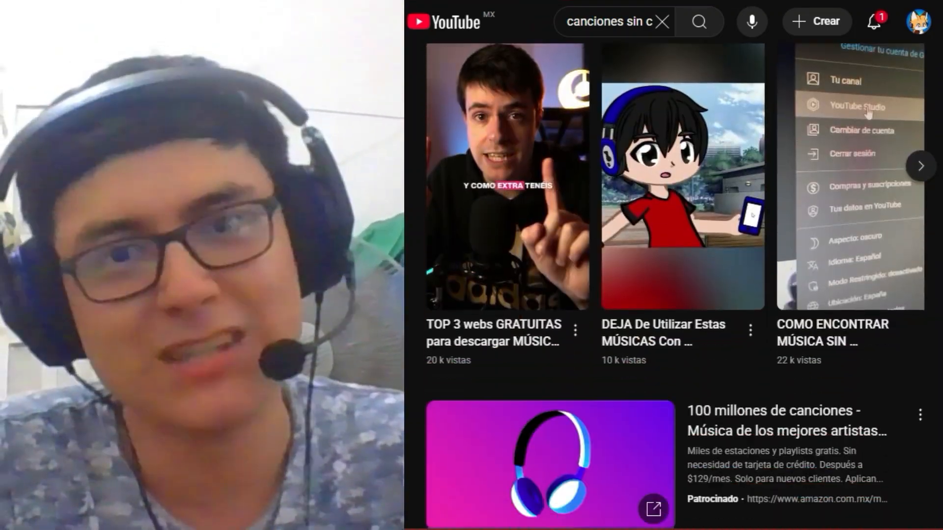